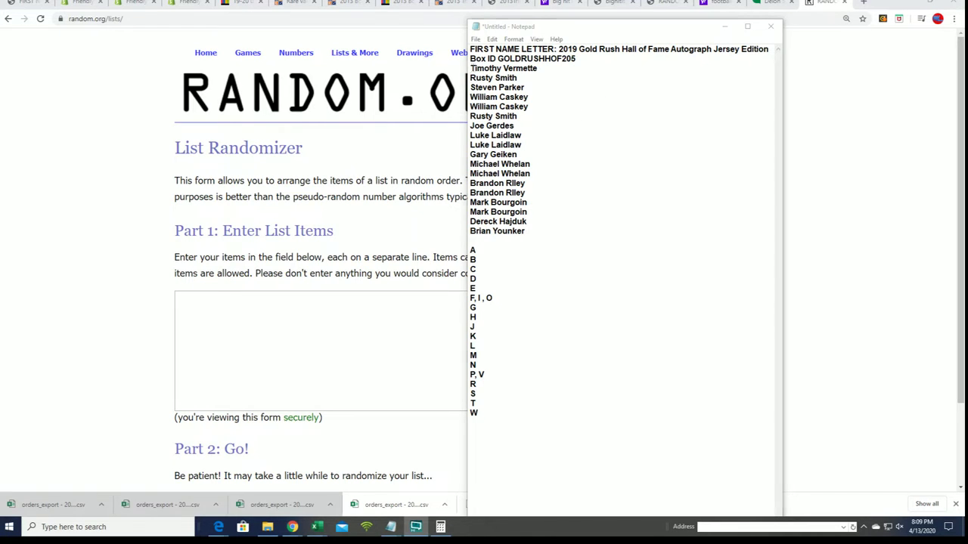
Insert a blank line above the 18 owner names in Notepad and copy the names.
{"action": "key", "text": "Return"}
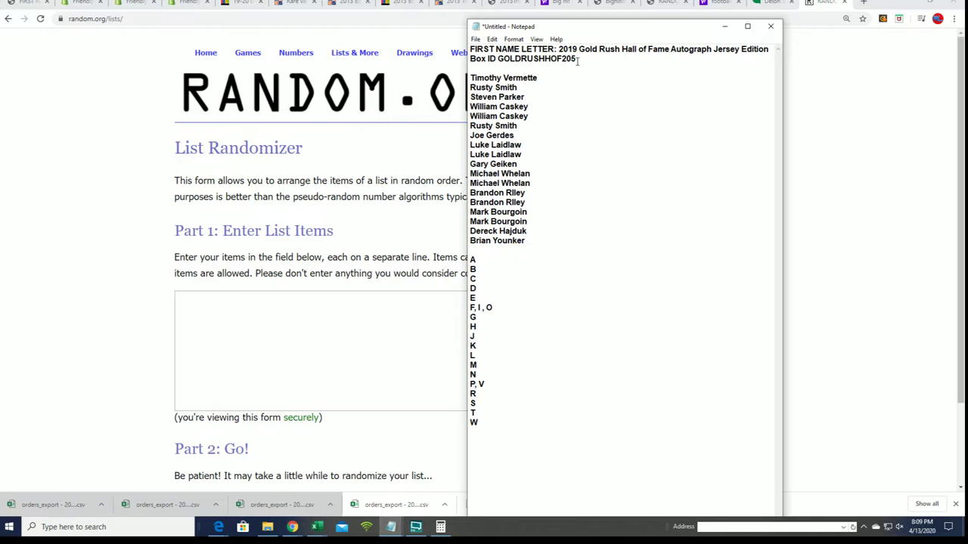
{"action": "mouse_move", "coordinate": [576, 60]}
{"action": "left_mouse_down"}
{"action": "mouse_move", "coordinate": [515, 59]}
{"action": "mouse_move", "coordinate": [527, 242]}
{"action": "left_mouse_up"}
{"action": "right_click", "coordinate": [489, 88]}
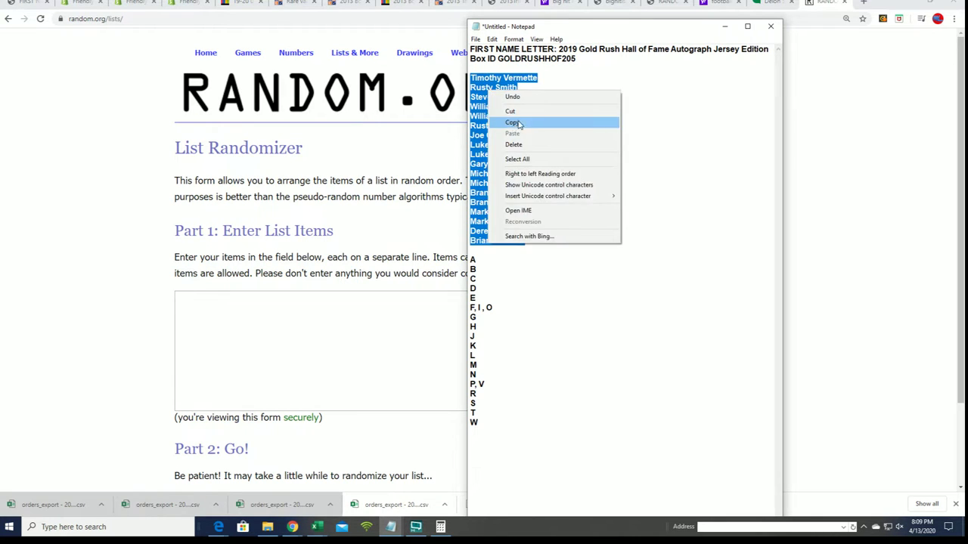
{"action": "left_click", "coordinate": [519, 123]}
Paste the 18 owner names into RANDOM.ORG's List Randomizer and randomize them once.
{"action": "left_click", "coordinate": [224, 309]}
{"action": "right_click", "coordinate": [176, 299]}
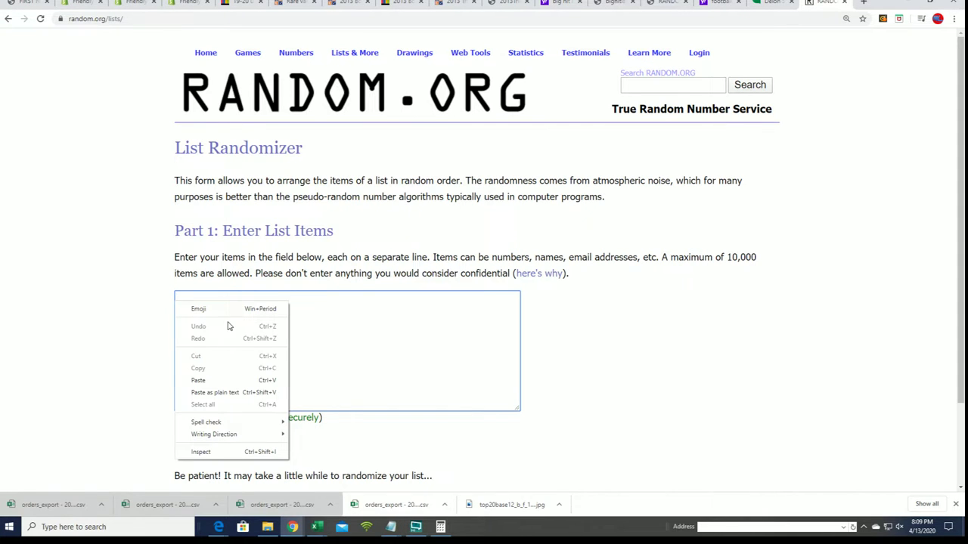
{"action": "left_click", "coordinate": [201, 378]}
{"action": "scroll", "coordinate": [567, 341], "scroll_direction": "down", "scroll_amount": 1}
{"action": "left_click", "coordinate": [200, 399]}
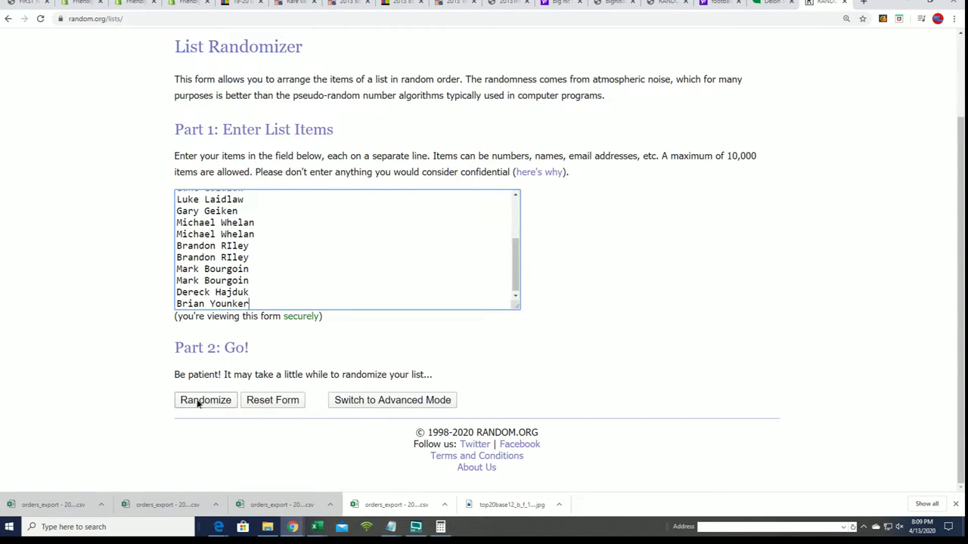
{"action": "scroll", "coordinate": [551, 261], "scroll_direction": "down", "scroll_amount": 1}
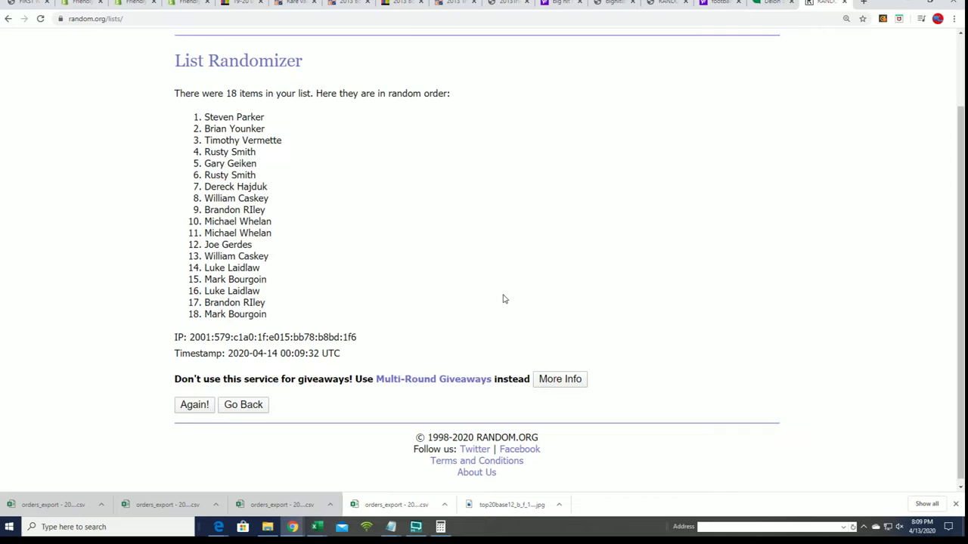
{"action": "left_click", "coordinate": [190, 400]}
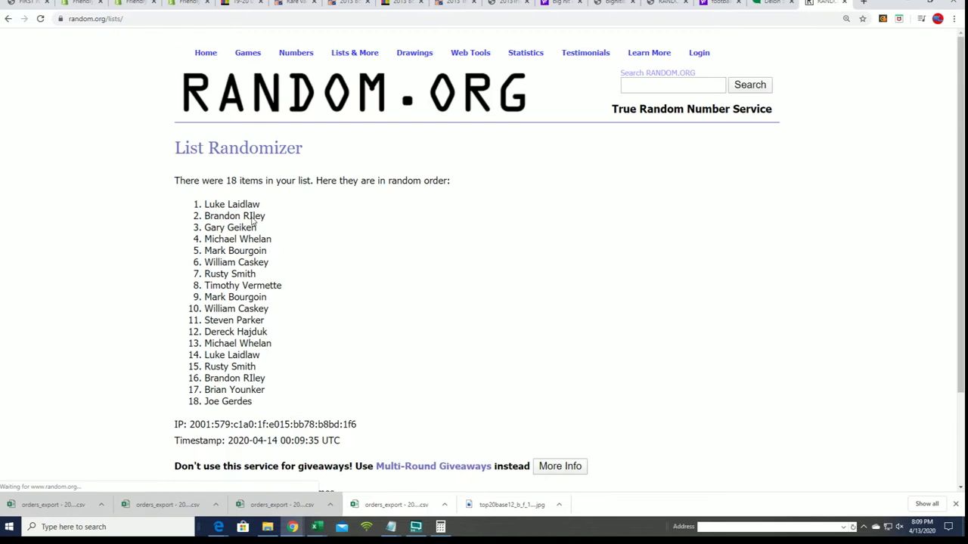
{"action": "scroll", "coordinate": [224, 322], "scroll_direction": "down", "scroll_amount": 1}
{"action": "left_click", "coordinate": [194, 399]}
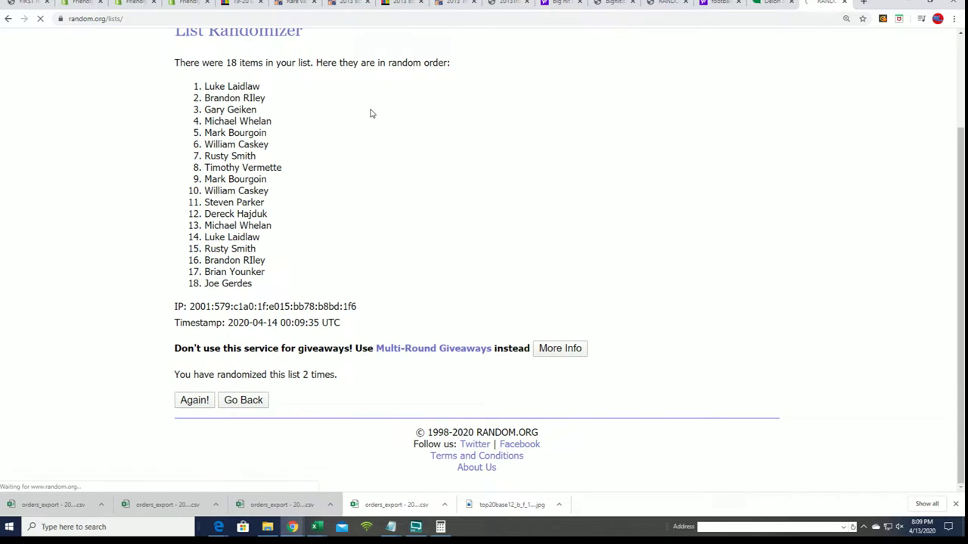
{"action": "scroll", "coordinate": [198, 408], "scroll_direction": "down", "scroll_amount": 1}
{"action": "left_click", "coordinate": [197, 403]}
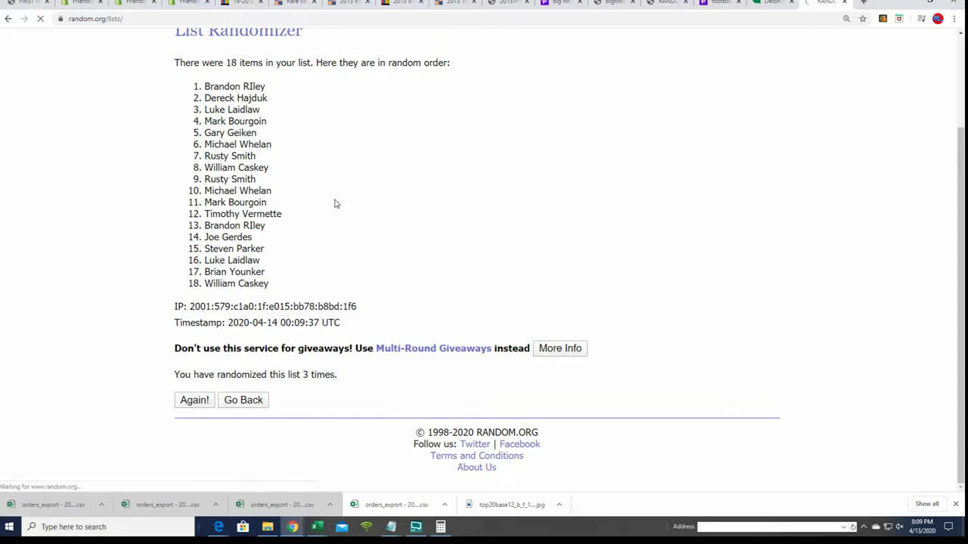
{"action": "left_click", "coordinate": [193, 401]}
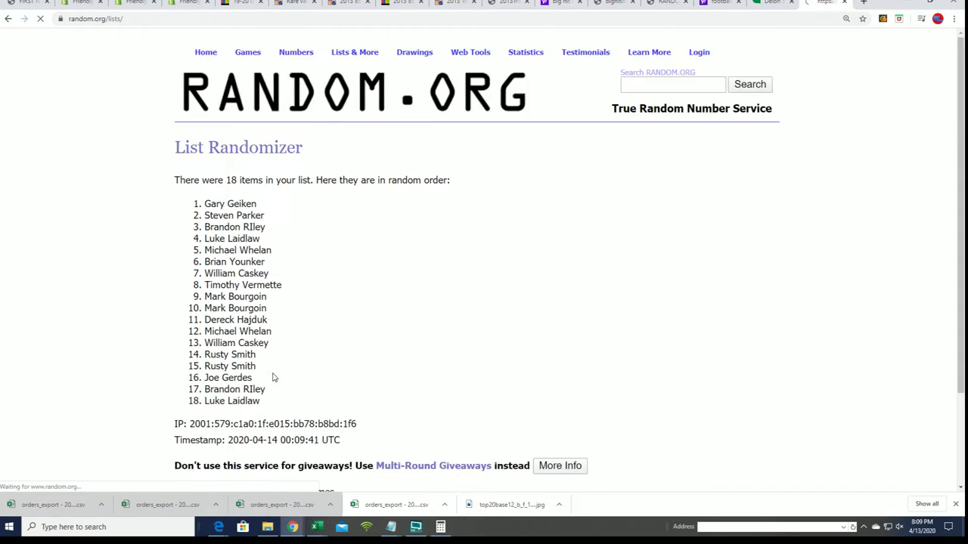
{"action": "scroll", "coordinate": [194, 401], "scroll_direction": "down", "scroll_amount": 1}
{"action": "left_click", "coordinate": [188, 402]}
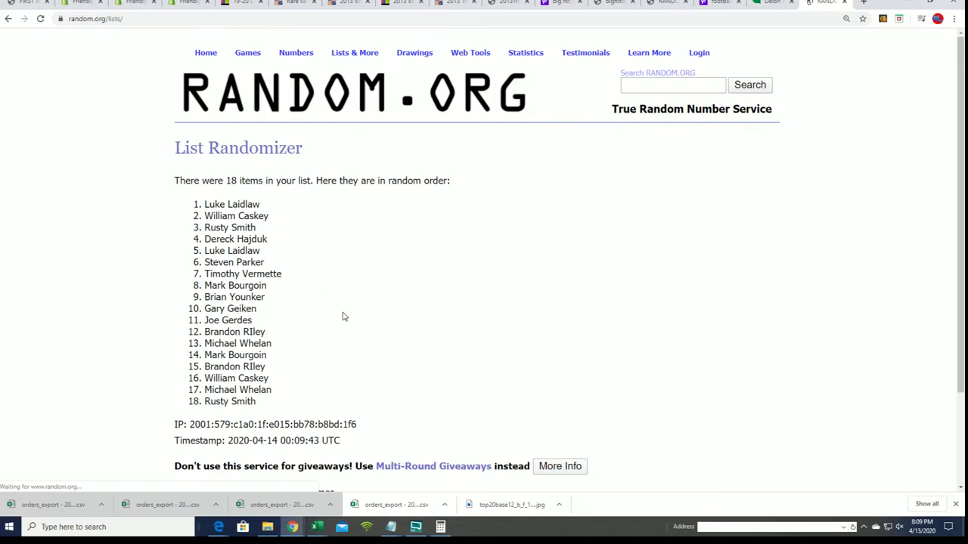
{"action": "scroll", "coordinate": [303, 341], "scroll_direction": "down", "scroll_amount": 1}
{"action": "left_click", "coordinate": [191, 401]}
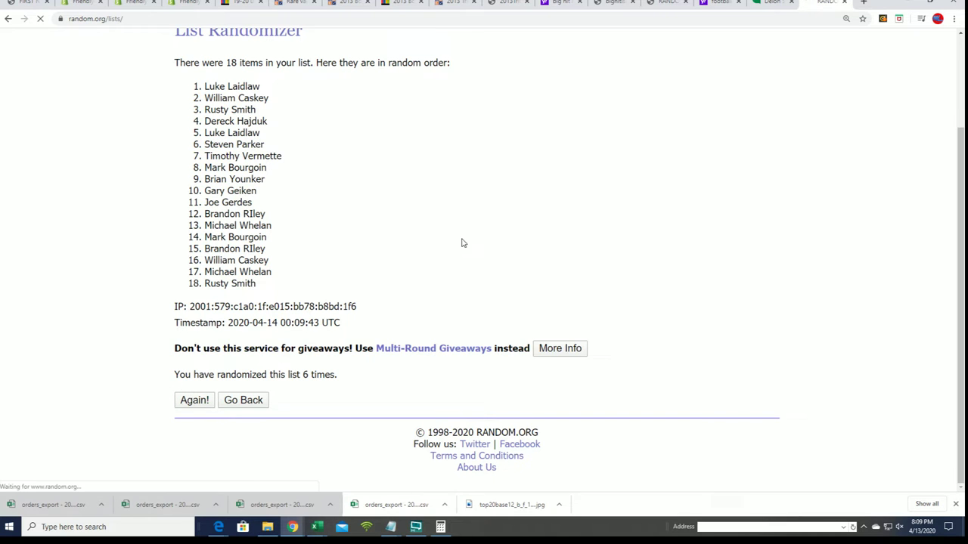
{"action": "scroll", "coordinate": [233, 149], "scroll_direction": "down", "scroll_amount": 1}
{"action": "mouse_move", "coordinate": [197, 147]}
{"action": "left_mouse_down"}
{"action": "mouse_move", "coordinate": [274, 304]}
{"action": "mouse_move", "coordinate": [278, 351]}
{"action": "left_mouse_up"}
Copy the shuffled names and paste them as plain Text into A2:A19 of the Owner sheet.
{"action": "right_click", "coordinate": [250, 215]}
{"action": "left_click", "coordinate": [330, 213]}
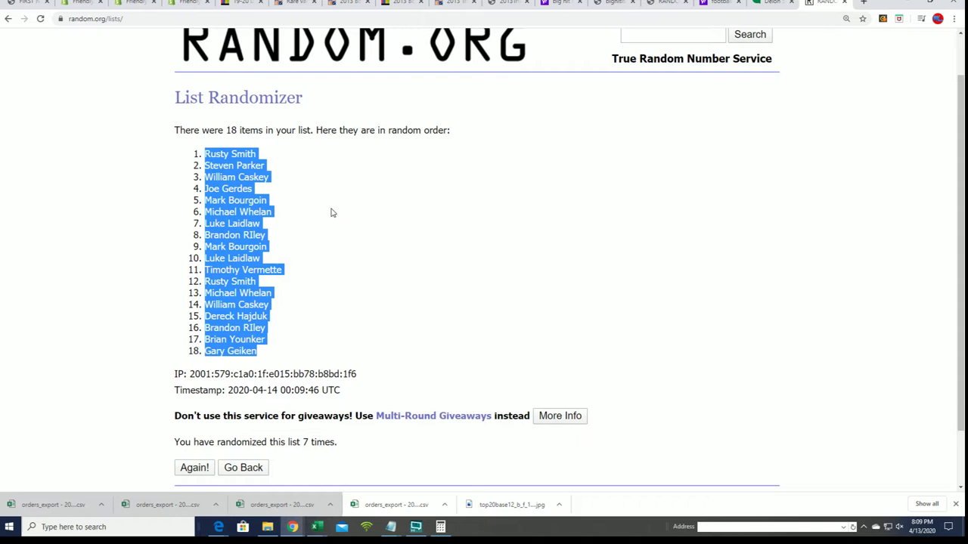
{"action": "left_click", "coordinate": [317, 527]}
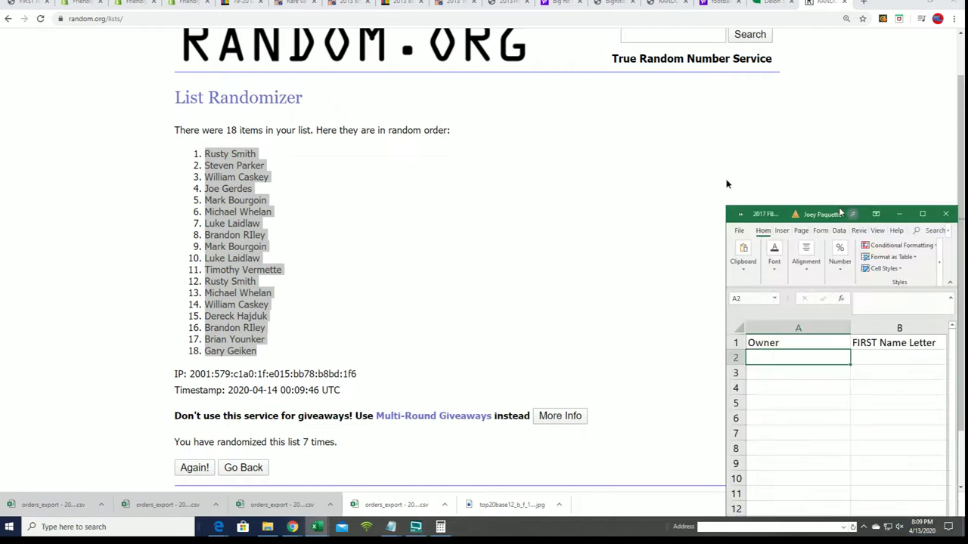
{"action": "right_click", "coordinate": [364, 174]}
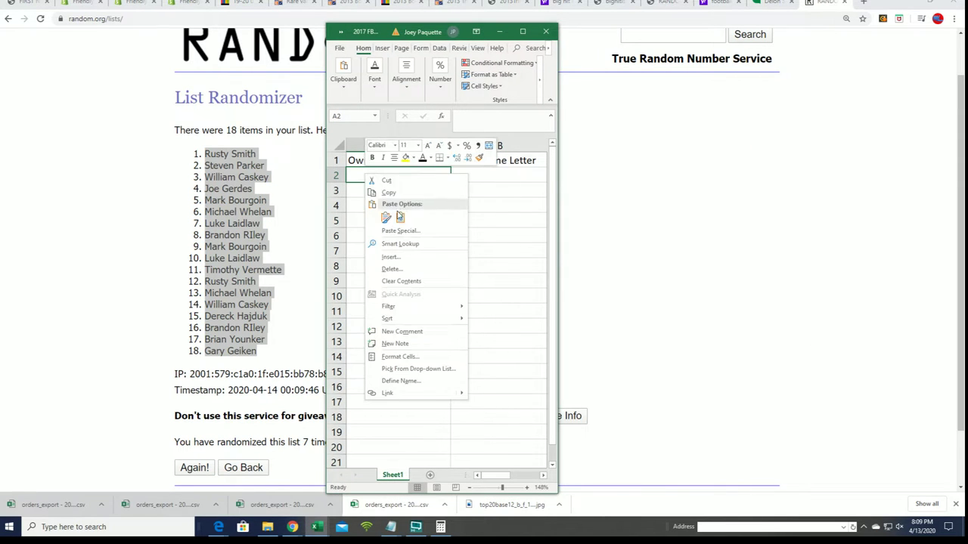
{"action": "left_click", "coordinate": [388, 229]}
{"action": "left_click", "coordinate": [310, 177]}
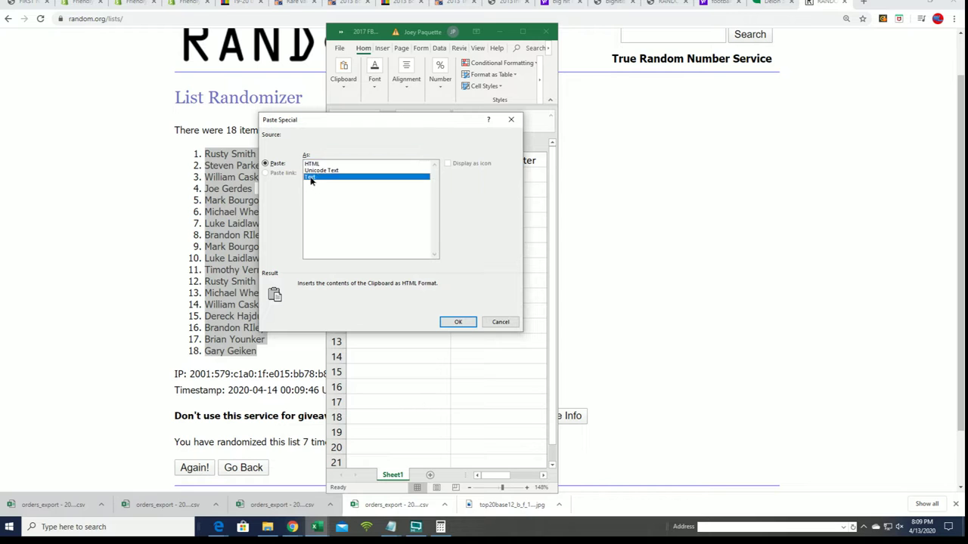
{"action": "left_click", "coordinate": [458, 321]}
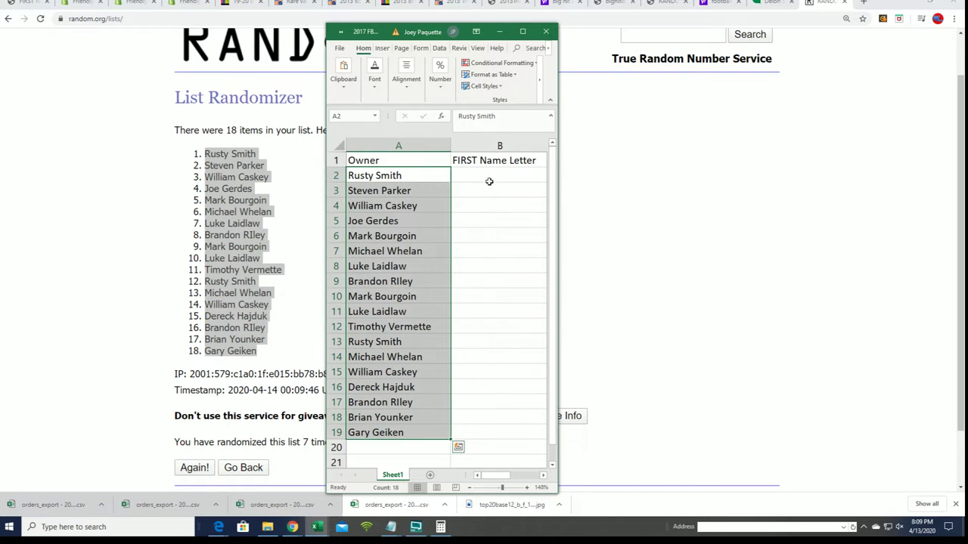
Narrow column A to fit the names, maximize Excel, and select B2:B19 for the letters.
{"action": "left_click", "coordinate": [423, 145]}
{"action": "left_click_drag", "start_coordinate": [447, 145], "coordinate": [433, 144]}
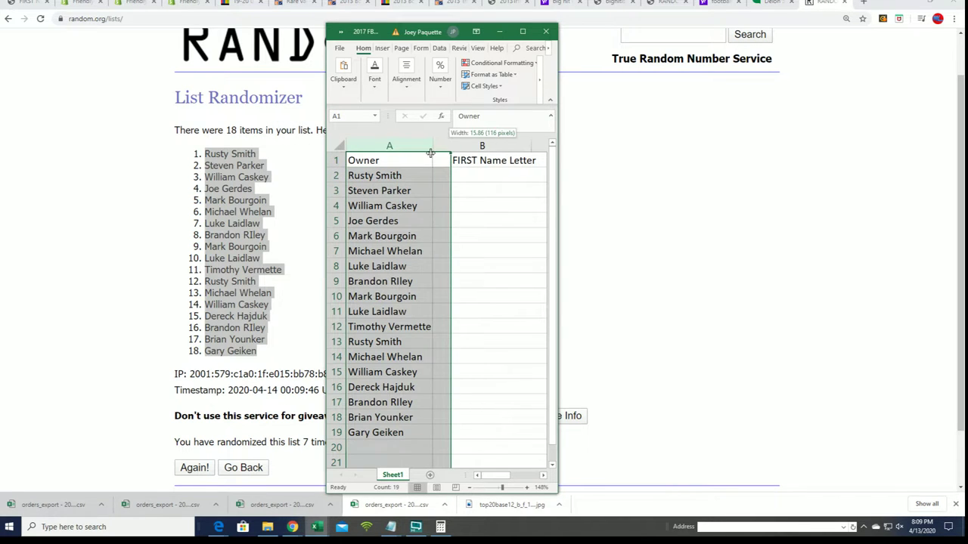
{"action": "left_click", "coordinate": [458, 175]}
{"action": "left_click", "coordinate": [521, 31]}
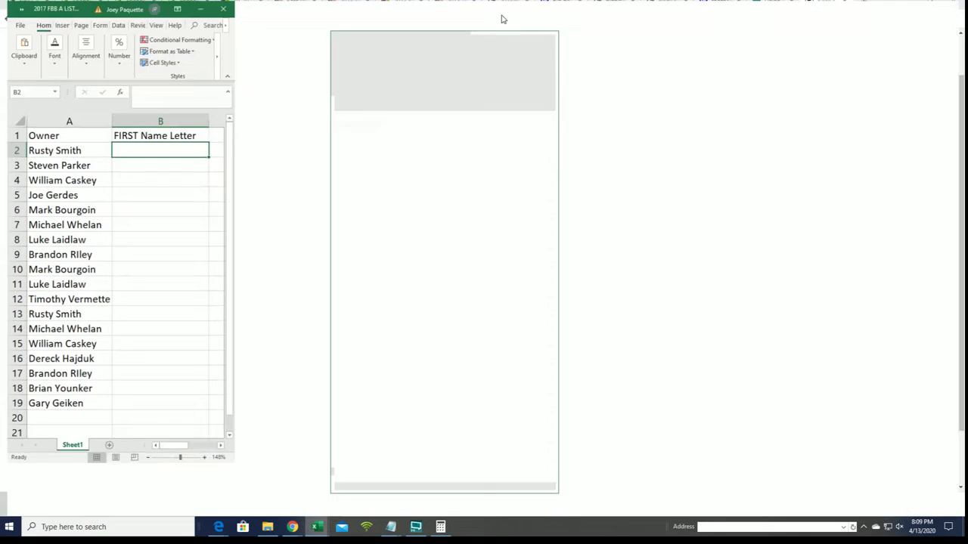
{"action": "mouse_move", "coordinate": [136, 149]}
{"action": "left_mouse_down"}
{"action": "mouse_move", "coordinate": [142, 411]}
{"action": "mouse_move", "coordinate": [142, 402]}
{"action": "left_mouse_up"}
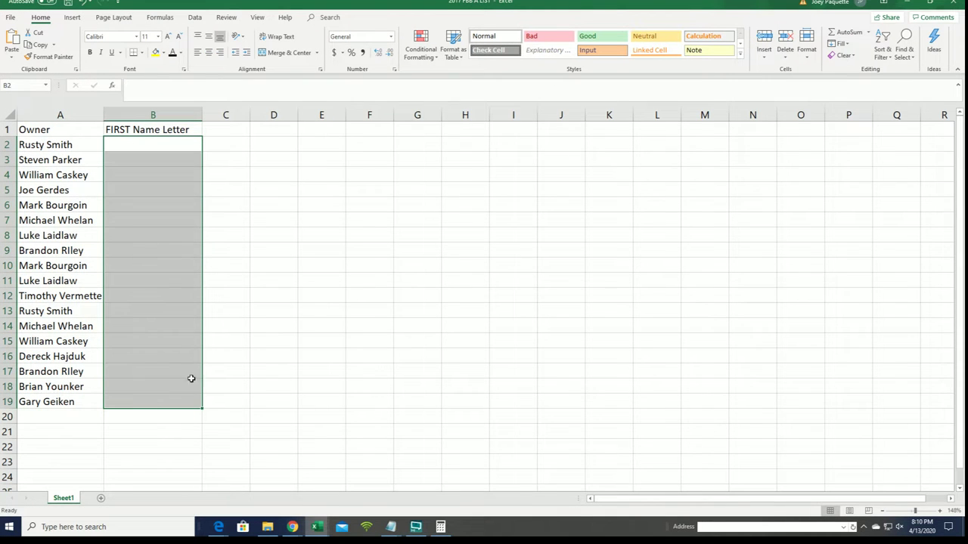
{"action": "left_click", "coordinate": [908, 3]}
{"action": "scroll", "coordinate": [386, 238], "scroll_direction": "up", "scroll_amount": 1}
Load a blank List Randomizer form and copy the letter list A through W from Notepad.
{"action": "mouse_move", "coordinate": [342, 54]}
{"action": "left_click", "coordinate": [362, 69]}
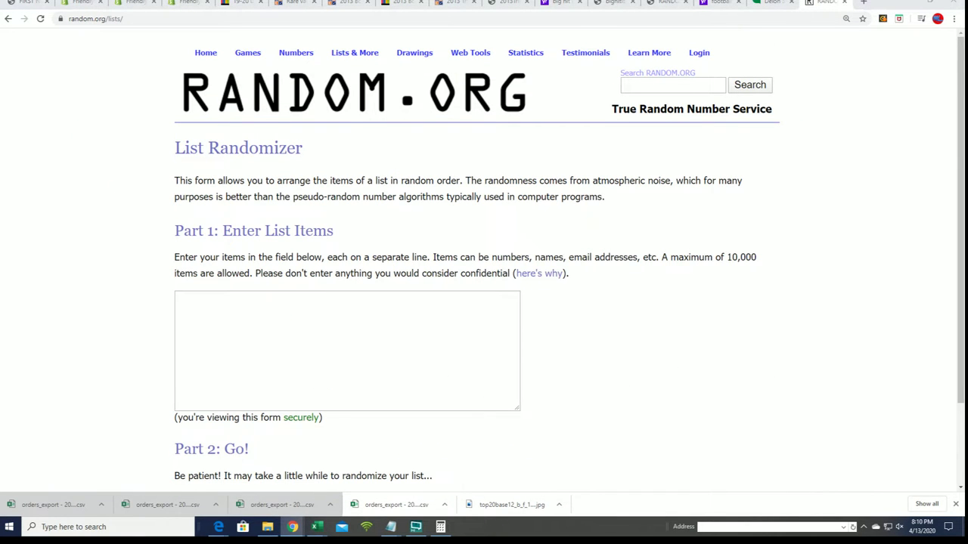
{"action": "key", "text": "alt+Tab"}
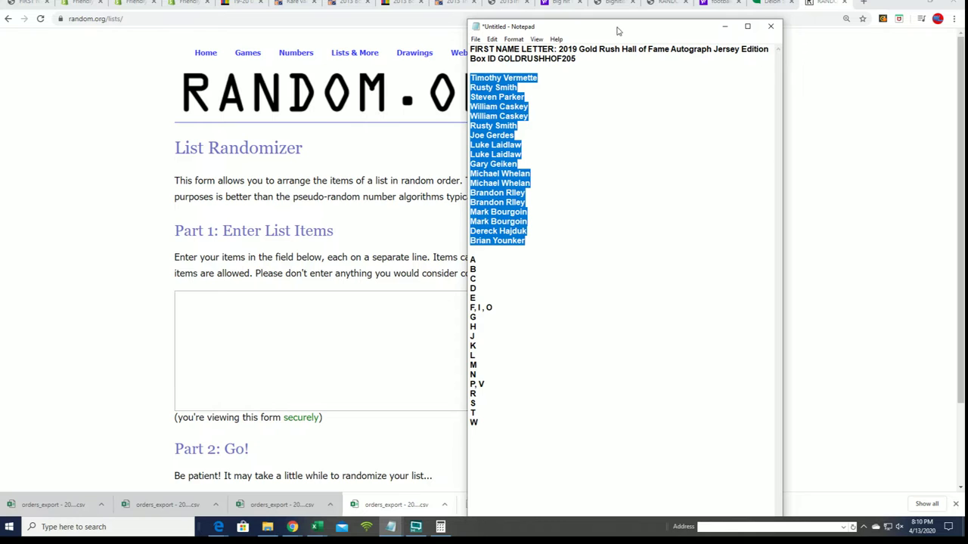
{"action": "double_click", "coordinate": [613, 23]}
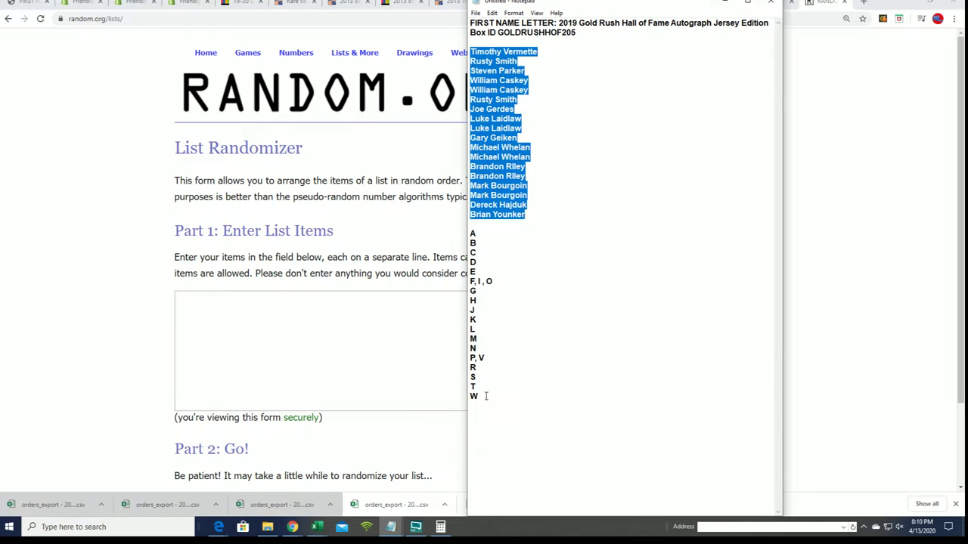
{"action": "left_click_drag", "start_coordinate": [485, 396], "coordinate": [470, 232]}
{"action": "right_click", "coordinate": [479, 229]}
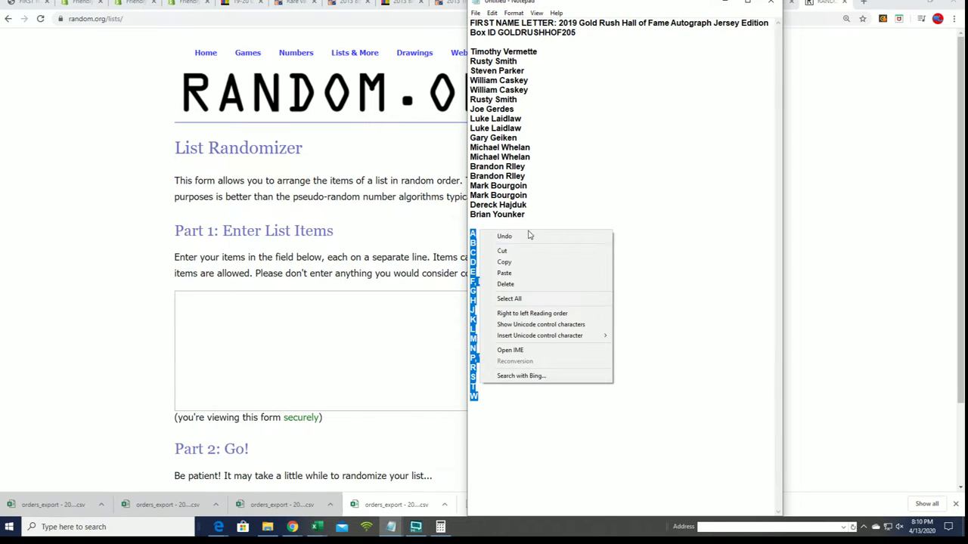
{"action": "left_click", "coordinate": [527, 262]}
Paste the letters into the randomizer and shuffle them, giving an order starting J, P, V.
{"action": "right_click", "coordinate": [224, 301]}
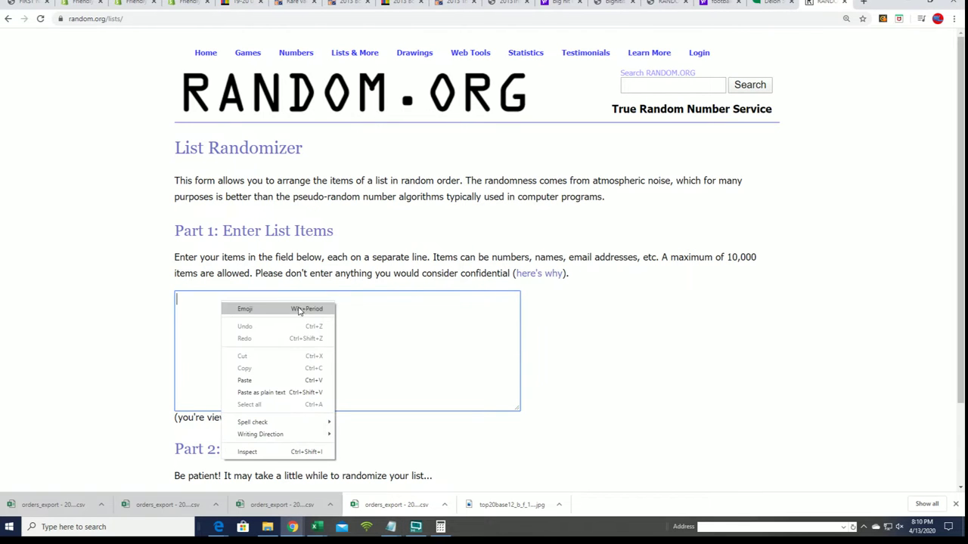
{"action": "left_click", "coordinate": [257, 376]}
{"action": "scroll", "coordinate": [562, 340], "scroll_direction": "down", "scroll_amount": 3}
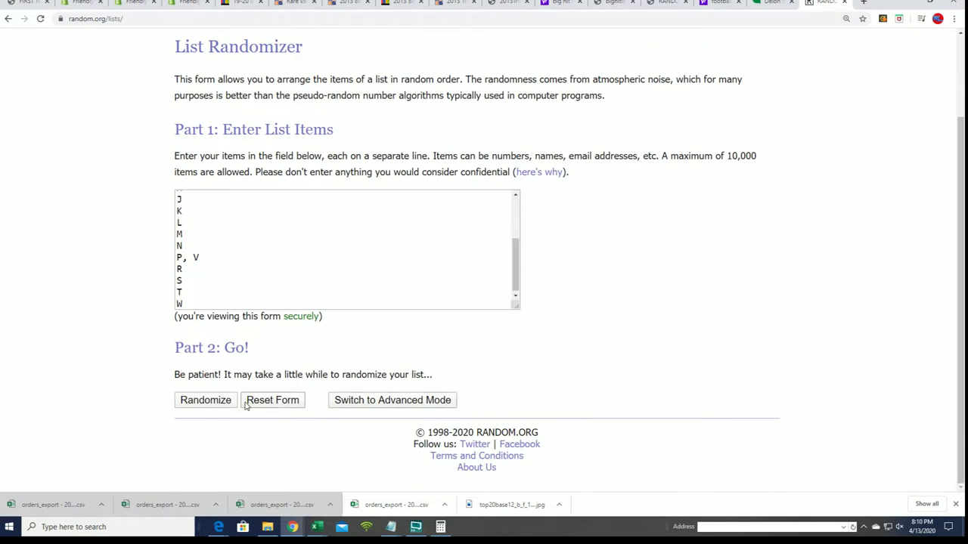
{"action": "left_click", "coordinate": [209, 400]}
Reshuffle the letter list six more times, reaching seven randomizations in total.
{"action": "scroll", "coordinate": [224, 400], "scroll_direction": "down", "scroll_amount": 2}
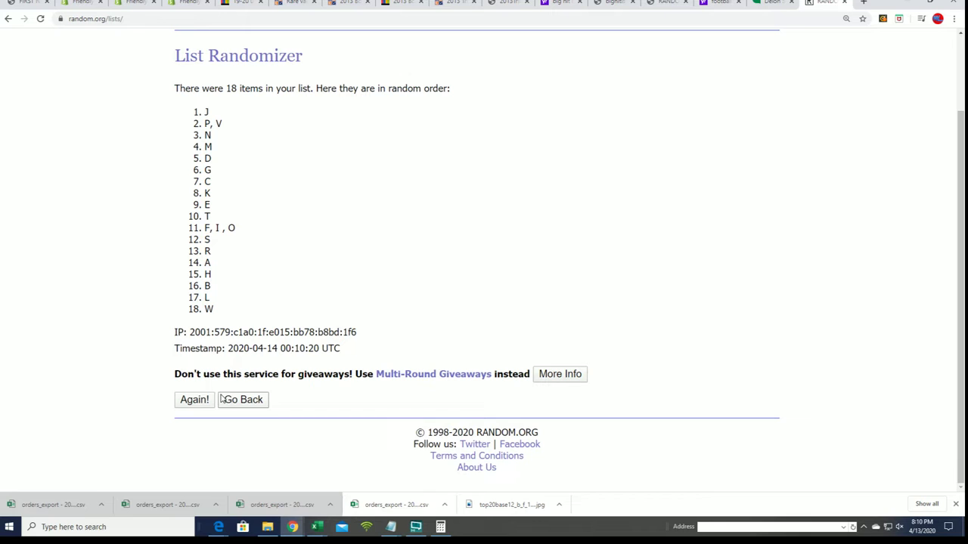
{"action": "left_click", "coordinate": [193, 400]}
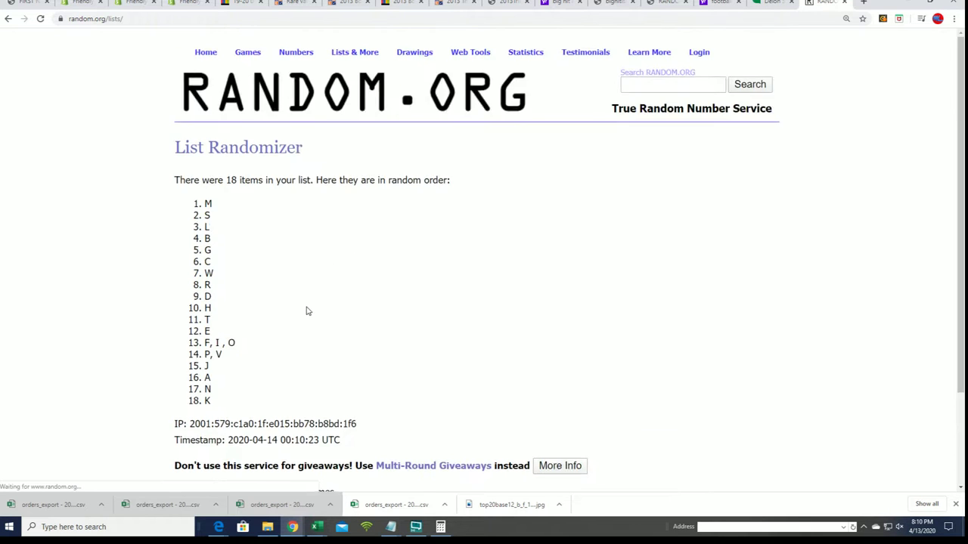
{"action": "scroll", "coordinate": [288, 341], "scroll_direction": "down", "scroll_amount": 3}
{"action": "left_click", "coordinate": [195, 400]}
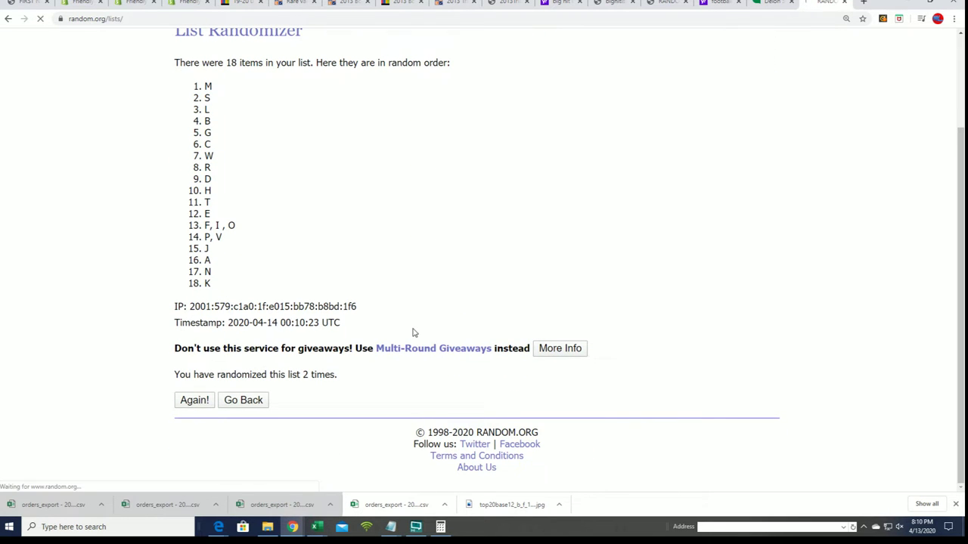
{"action": "scroll", "coordinate": [413, 332], "scroll_direction": "down", "scroll_amount": 3}
{"action": "left_click", "coordinate": [195, 400]}
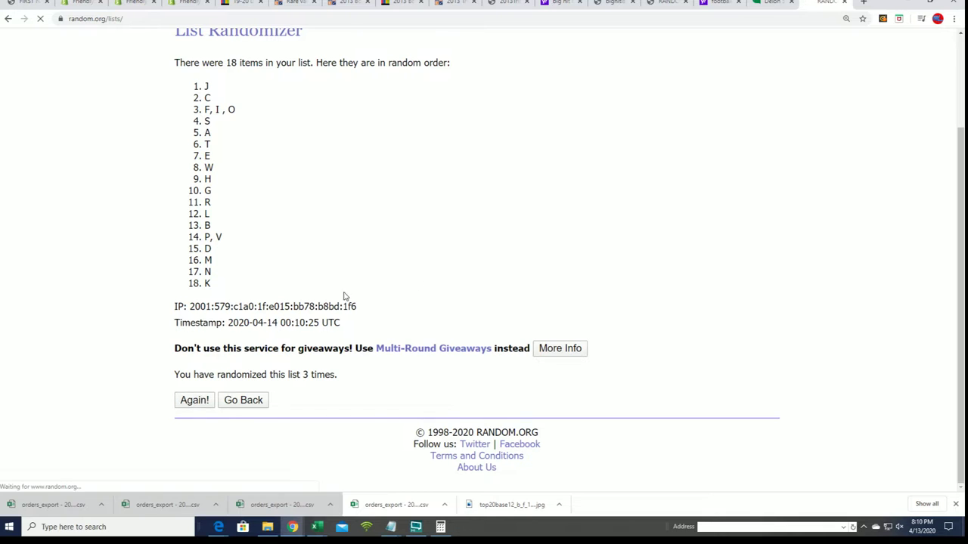
{"action": "scroll", "coordinate": [377, 270], "scroll_direction": "down", "scroll_amount": 3}
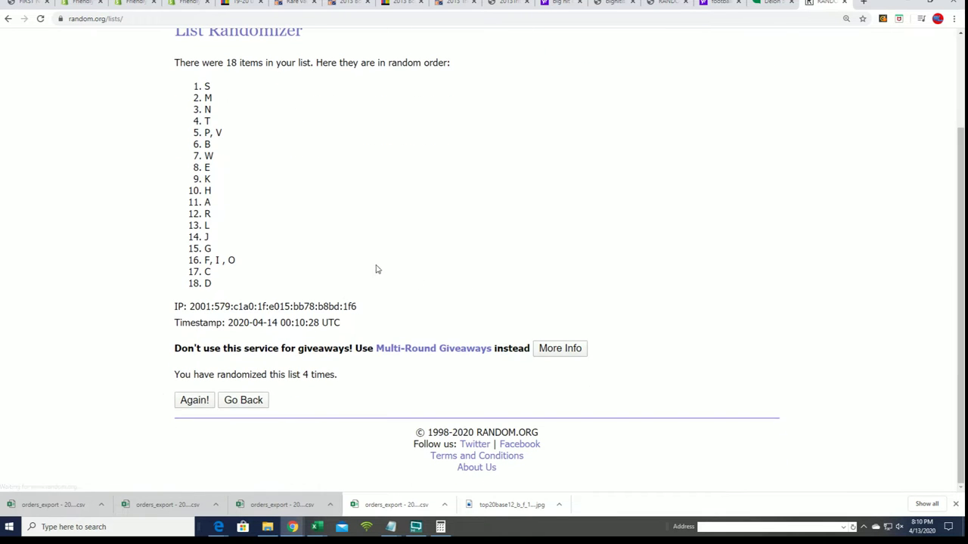
{"action": "left_click", "coordinate": [188, 403]}
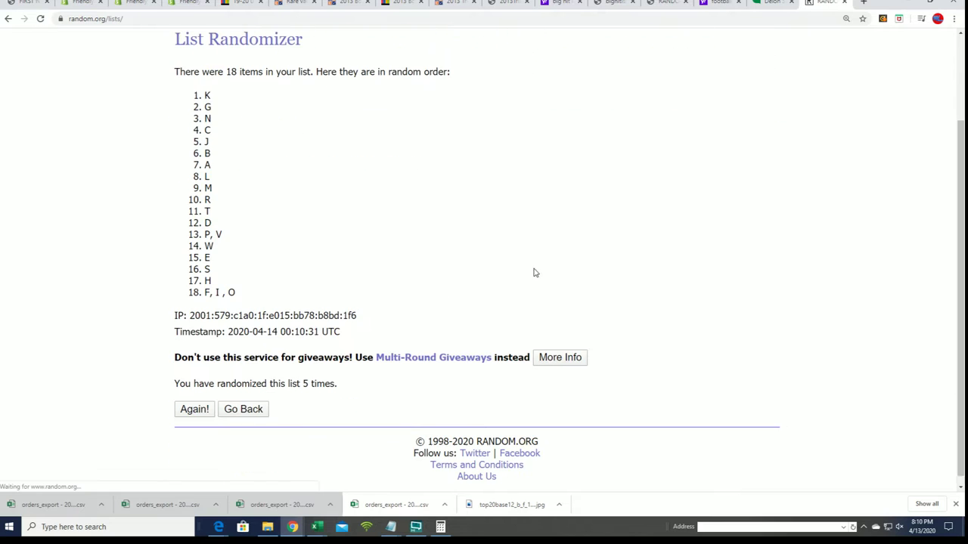
{"action": "left_click", "coordinate": [190, 400]}
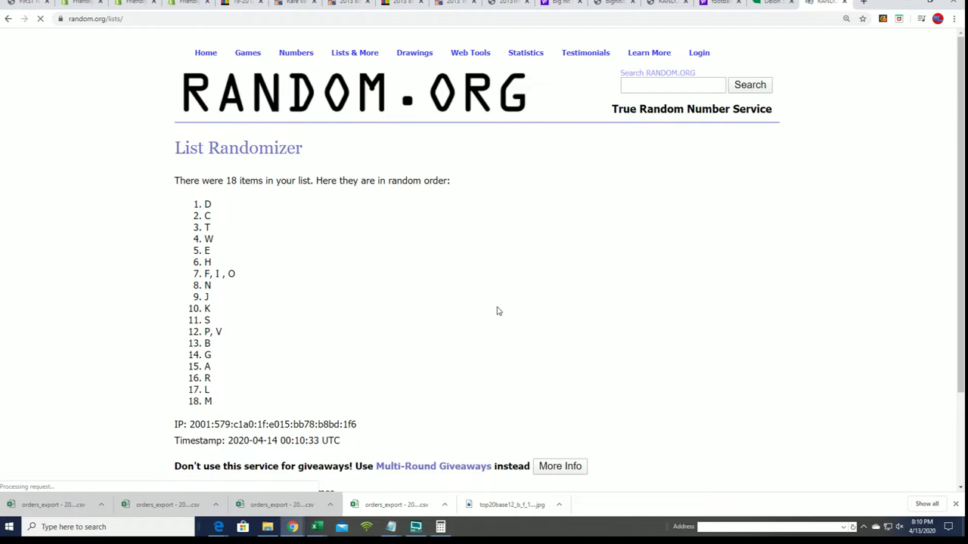
{"action": "scroll", "coordinate": [497, 311], "scroll_direction": "down", "scroll_amount": 2}
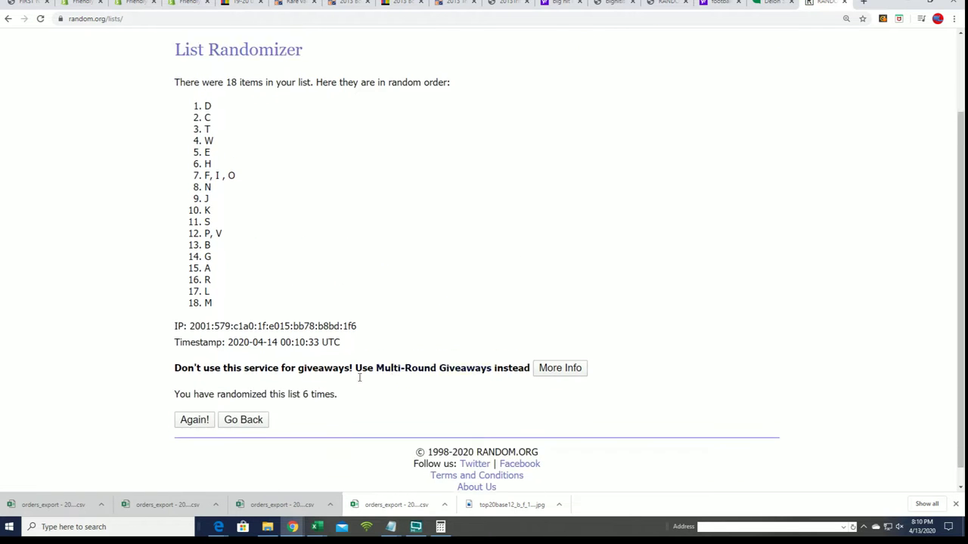
{"action": "left_click", "coordinate": [195, 402]}
{"action": "scroll", "coordinate": [254, 149], "scroll_direction": "down", "scroll_amount": 2}
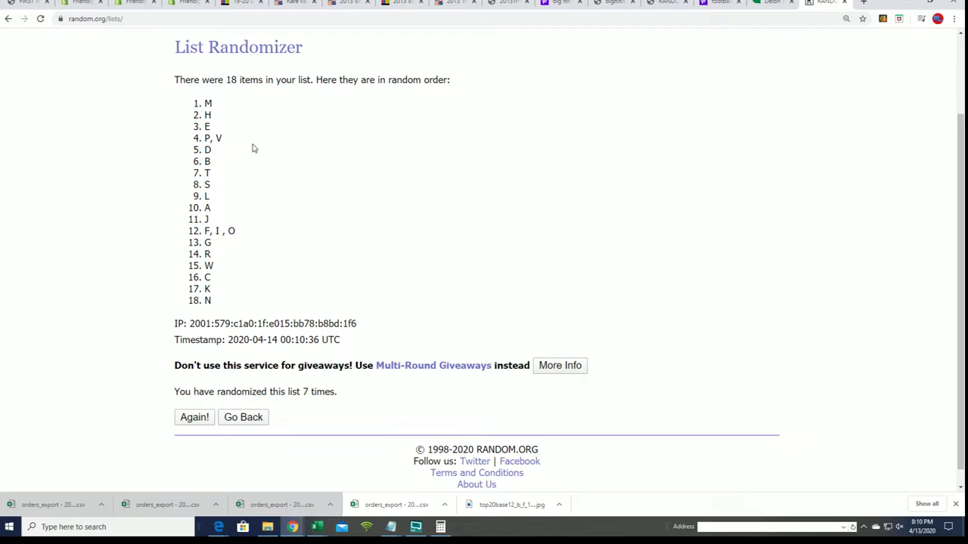
Copy the final 18-item letter order, which starts M, H, E.
{"action": "left_click_drag", "start_coordinate": [203, 96], "coordinate": [215, 302]}
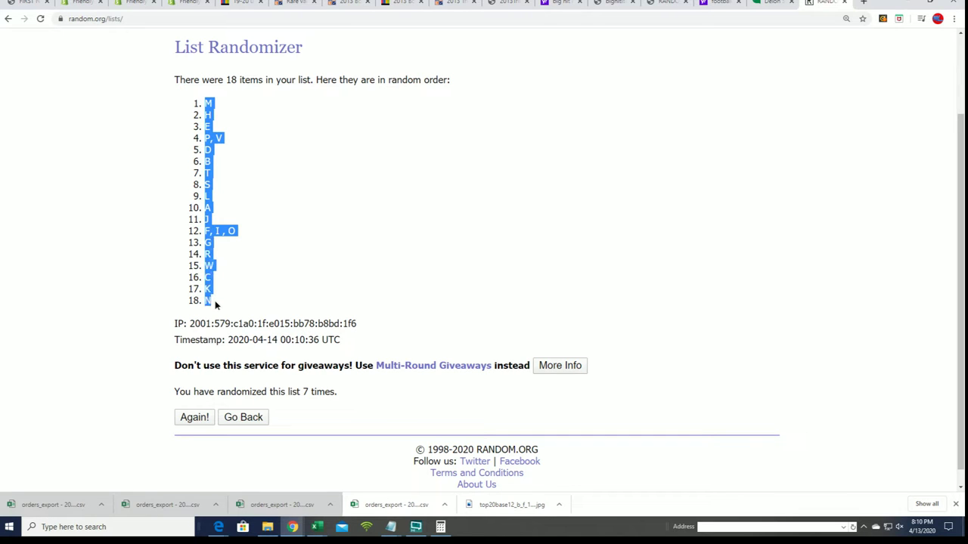
{"action": "right_click", "coordinate": [208, 285]}
{"action": "left_click", "coordinate": [220, 292]}
Paste the shuffled letters as plain Text into B2:B19 beside each owner, then deselect.
{"action": "key", "text": "alt+Tab"}
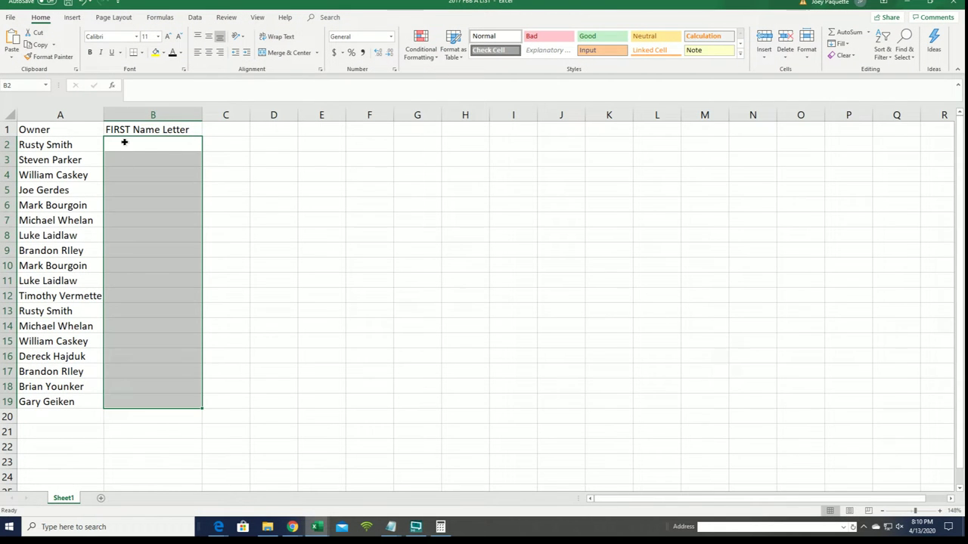
{"action": "left_click", "coordinate": [125, 142]}
{"action": "left_click", "coordinate": [151, 197]}
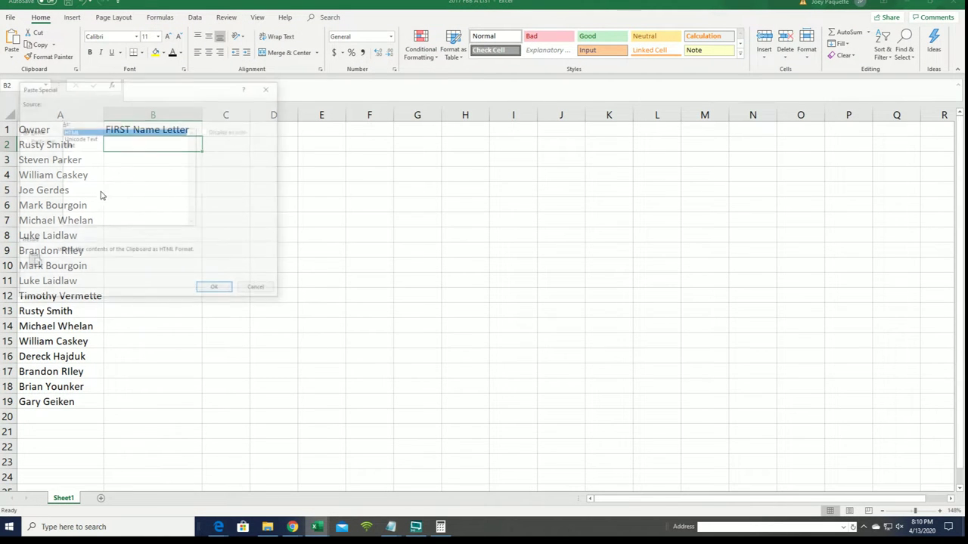
{"action": "left_click", "coordinate": [68, 145]}
{"action": "left_click", "coordinate": [212, 289]}
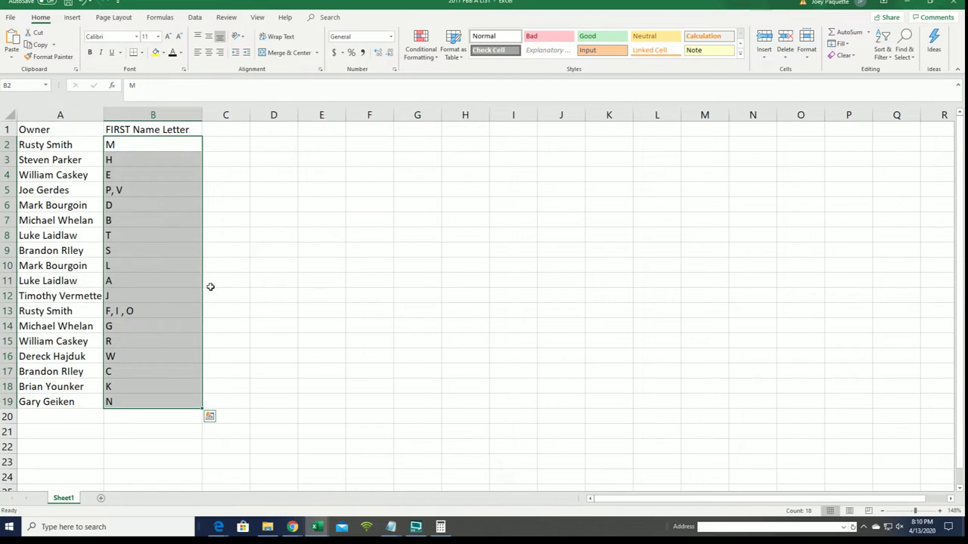
{"action": "left_click", "coordinate": [648, 261]}
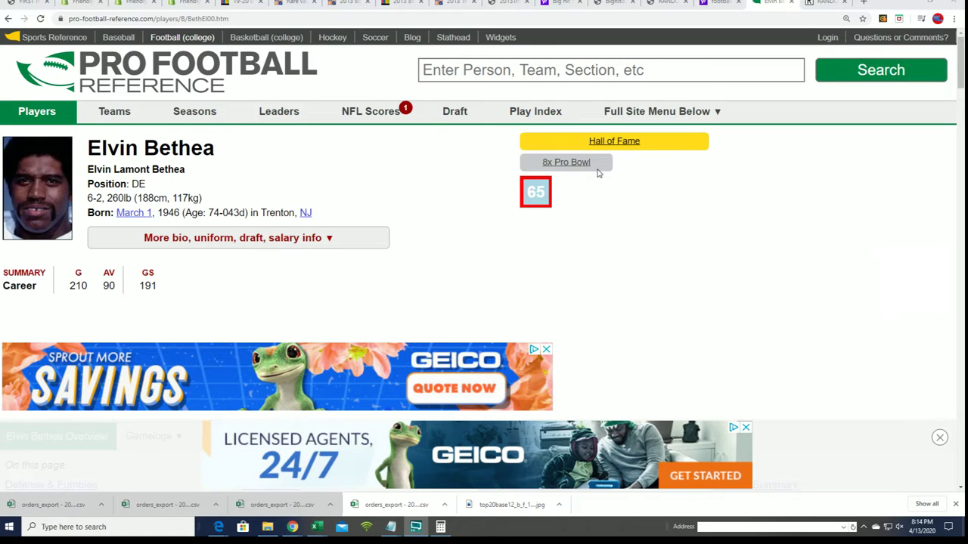
{"action": "mouse_move", "coordinate": [538, 195]}
{"action": "mouse_move", "coordinate": [543, 194]}
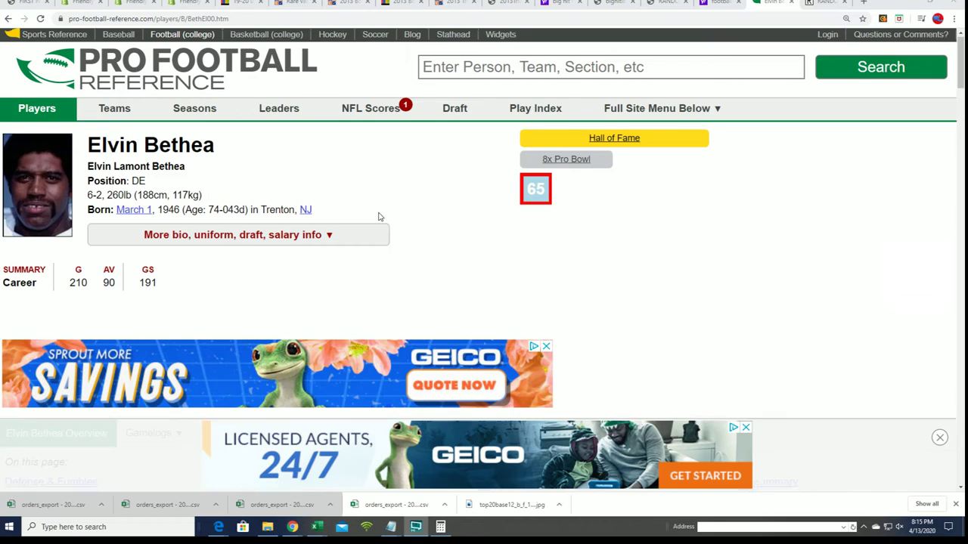
{"action": "scroll", "coordinate": [370, 223], "scroll_direction": "down", "scroll_amount": 10}
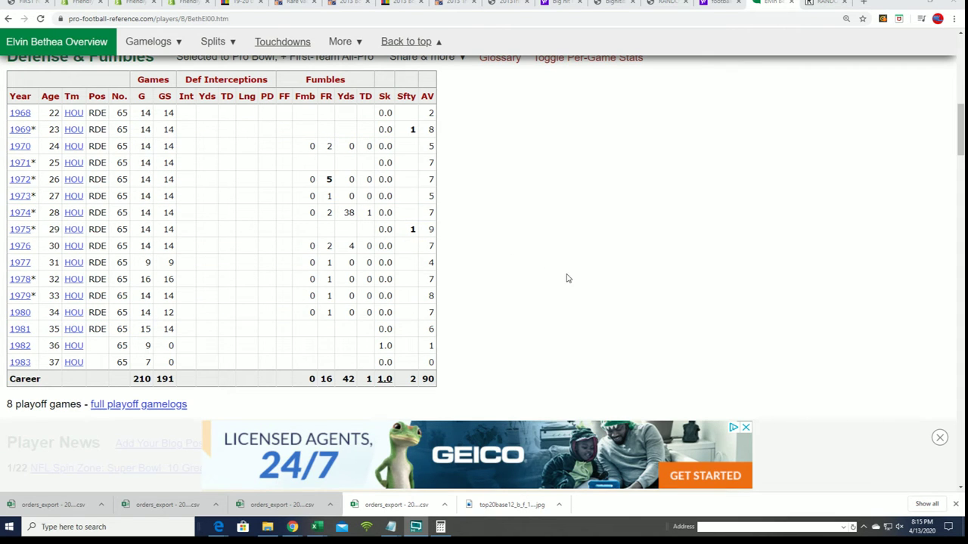
{"action": "scroll", "coordinate": [633, 287], "scroll_direction": "up", "scroll_amount": 5}
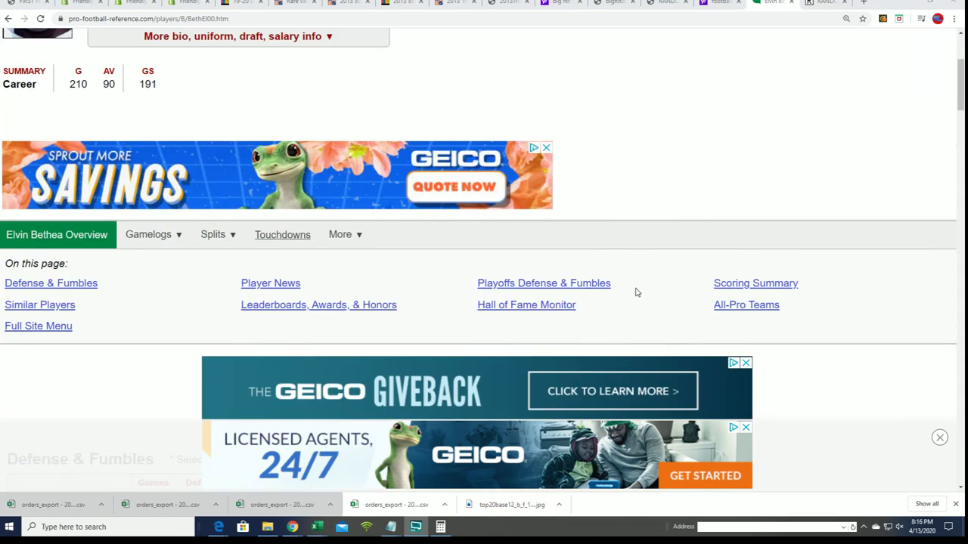
{"action": "scroll", "coordinate": [635, 292], "scroll_direction": "up", "scroll_amount": 3}
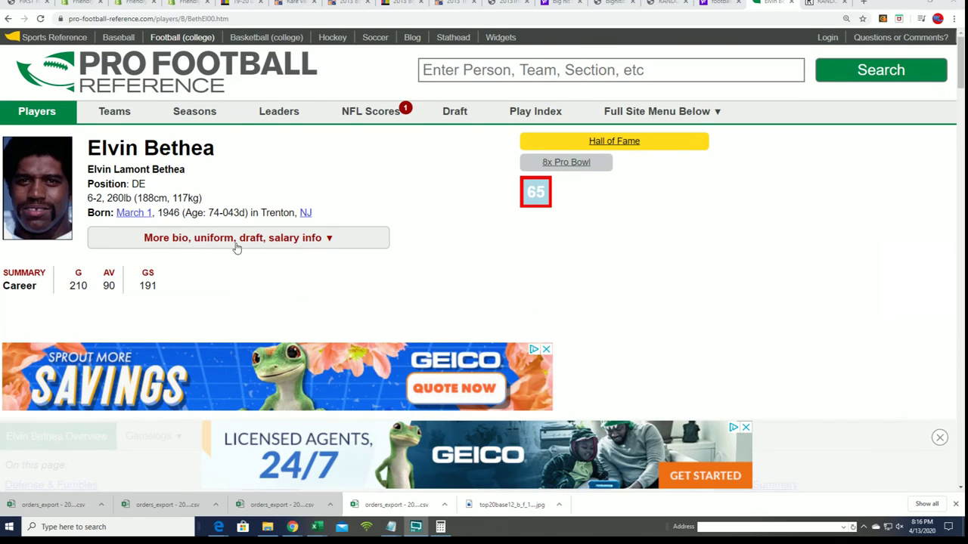